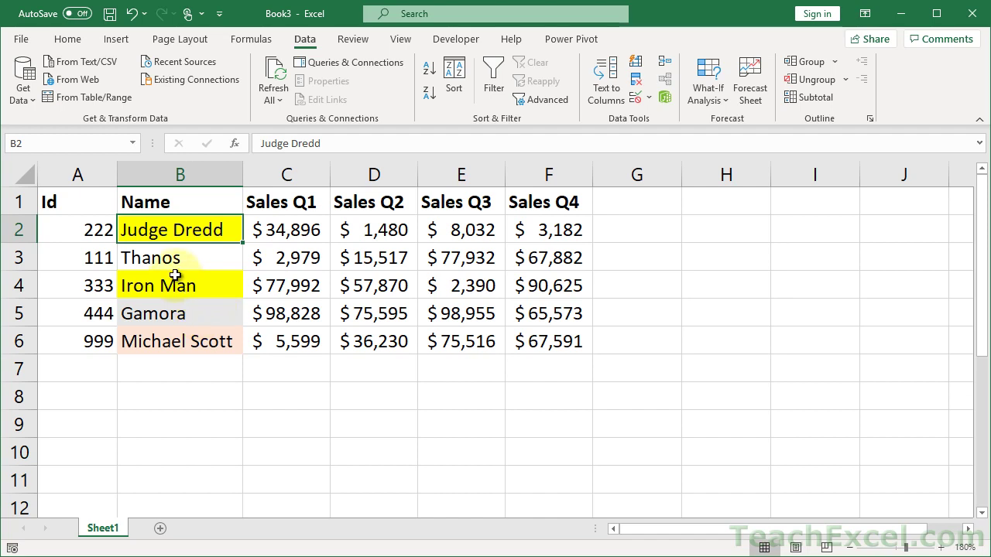
Step: Try the Put Selected Cell Color On Top sort from Judge Dredd's yellow cell, then undo it
{"action": "right_click", "coordinate": [182, 236]}
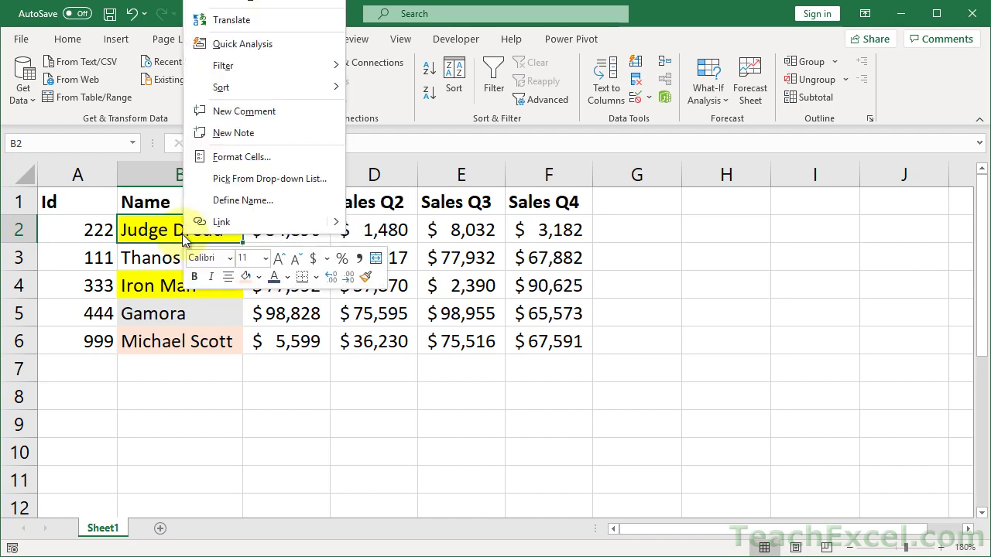
{"action": "mouse_move", "coordinate": [305, 83]}
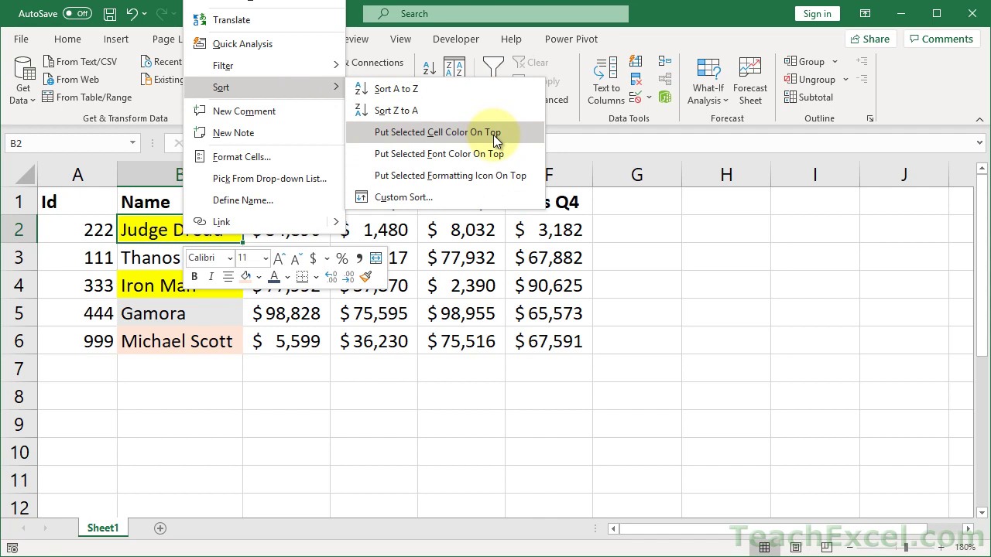
{"action": "left_click", "coordinate": [450, 137]}
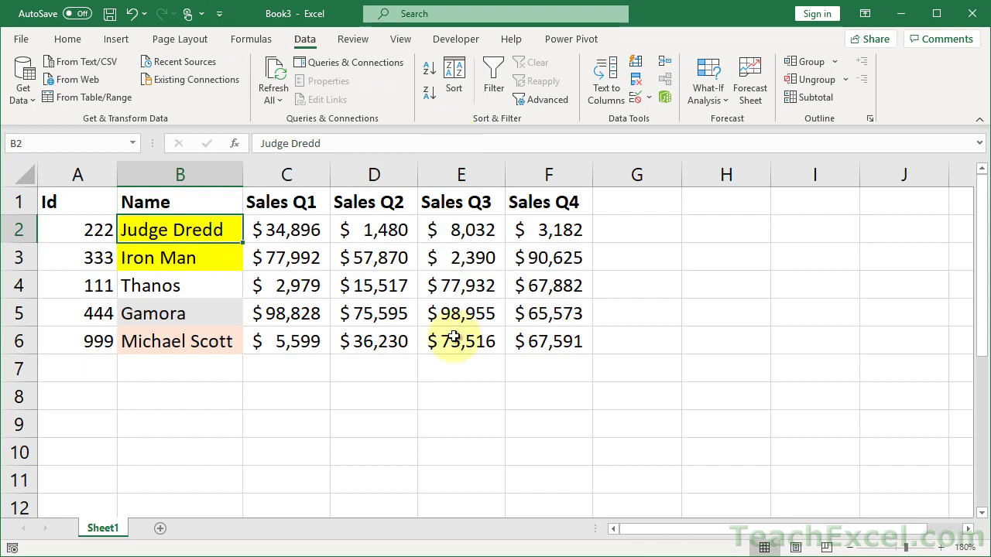
{"action": "key", "text": "ctrl+z"}
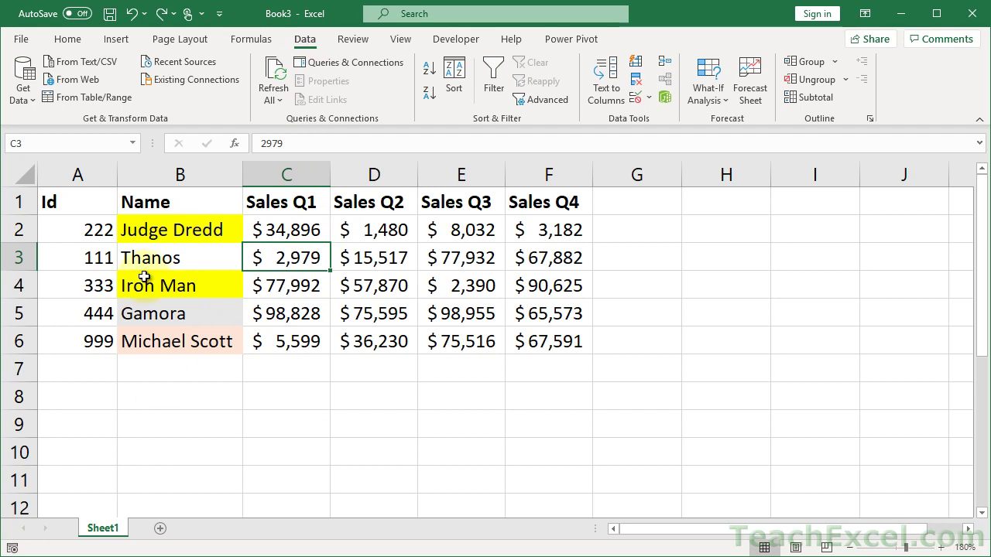
Step: Select the whole sales table and open the Sort dialog
{"action": "key", "text": "ctrl+a"}
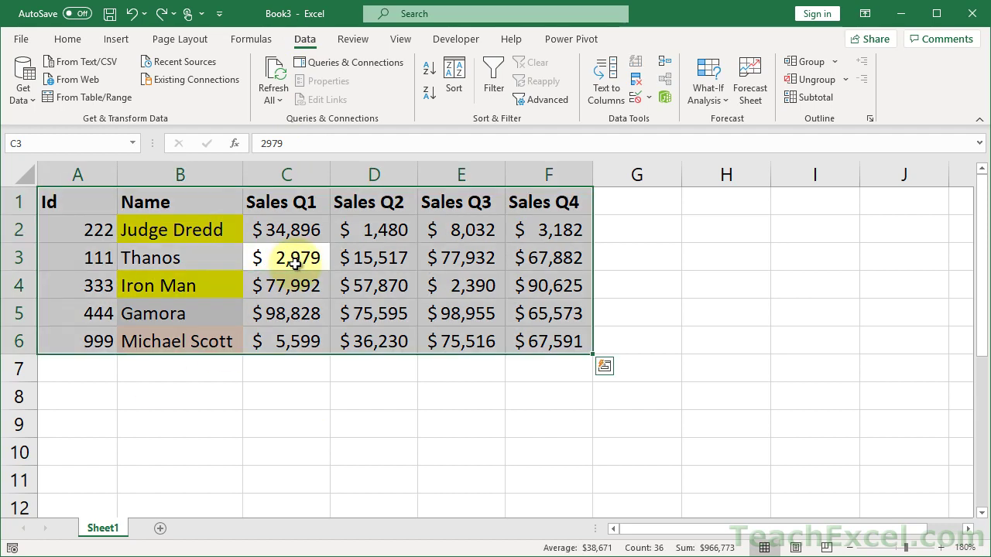
{"action": "left_click", "coordinate": [456, 75]}
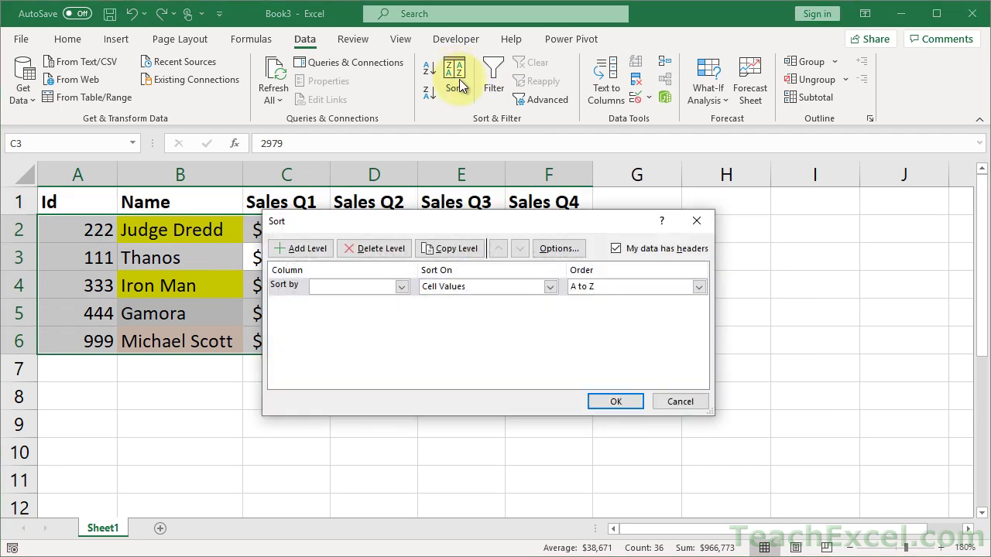
{"action": "left_click_drag", "start_coordinate": [411, 226], "coordinate": [487, 152]}
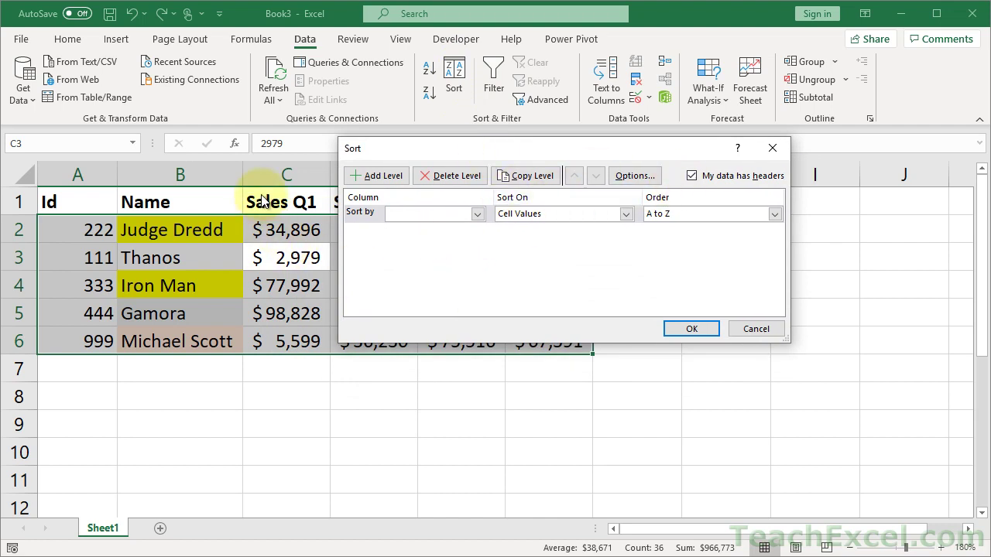
{"action": "left_click", "coordinate": [692, 177]}
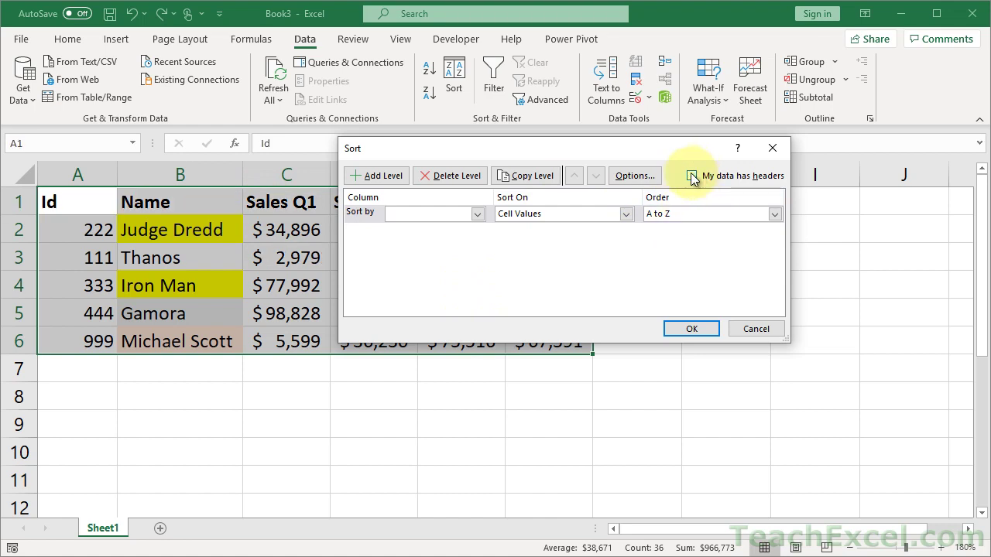
{"action": "left_click", "coordinate": [692, 176]}
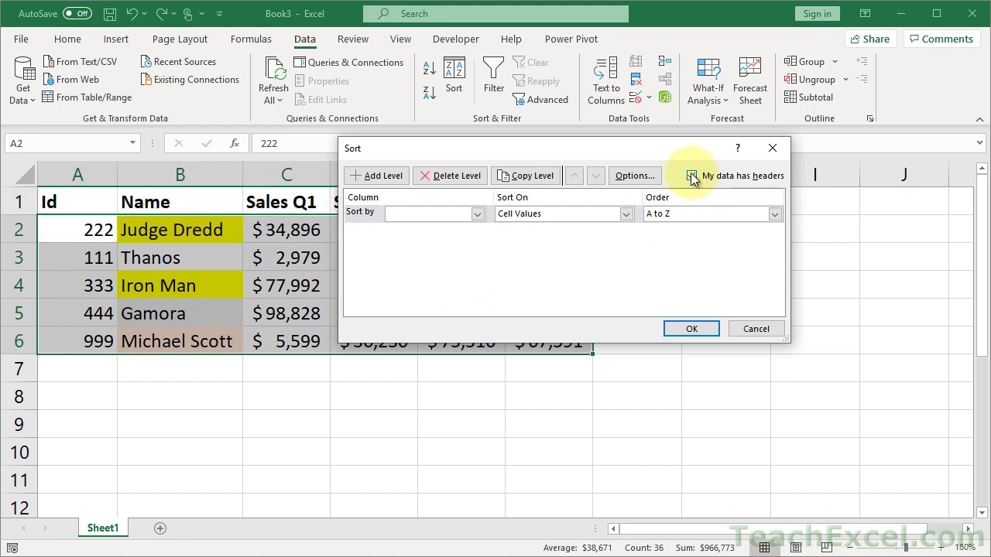
{"action": "left_click", "coordinate": [692, 177]}
{"action": "left_click", "coordinate": [693, 176]}
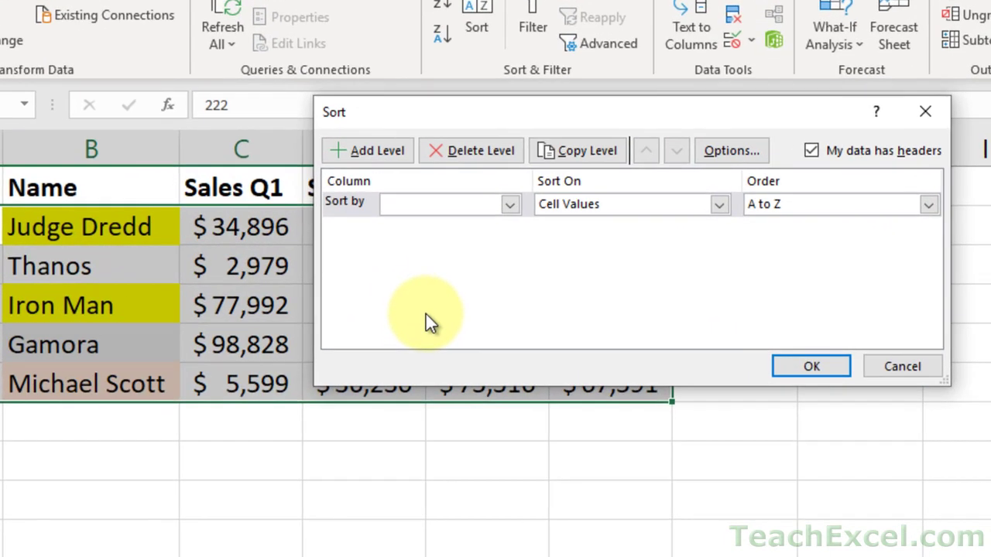
Step: Set the first sort level to Name, Sort On Cell Color, with yellow On Top
{"action": "left_click", "coordinate": [507, 208]}
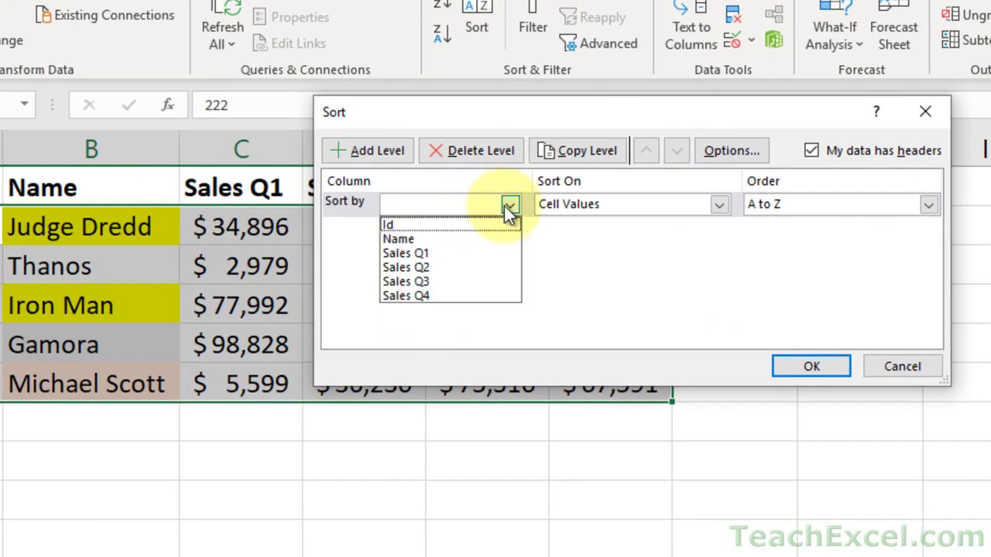
{"action": "left_click", "coordinate": [471, 239]}
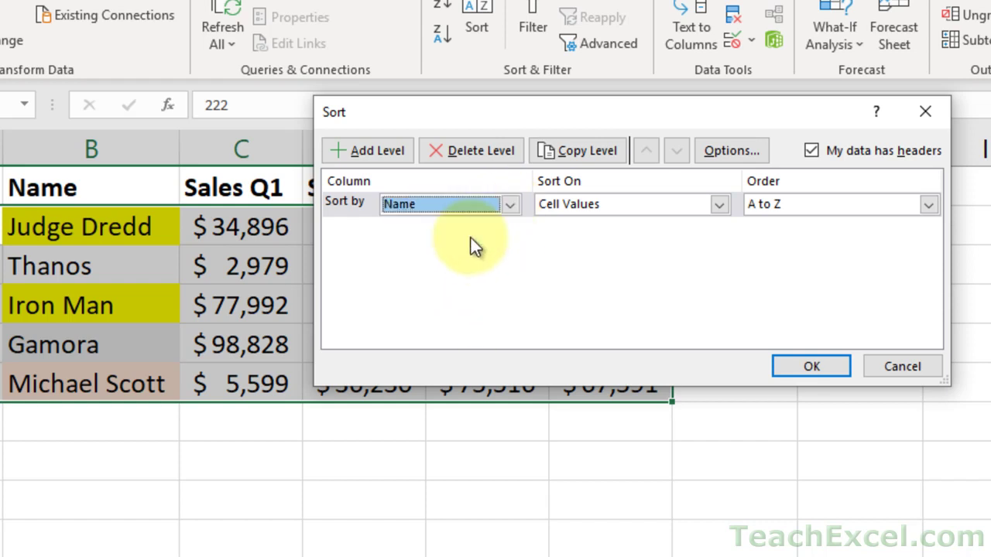
{"action": "left_click", "coordinate": [712, 202]}
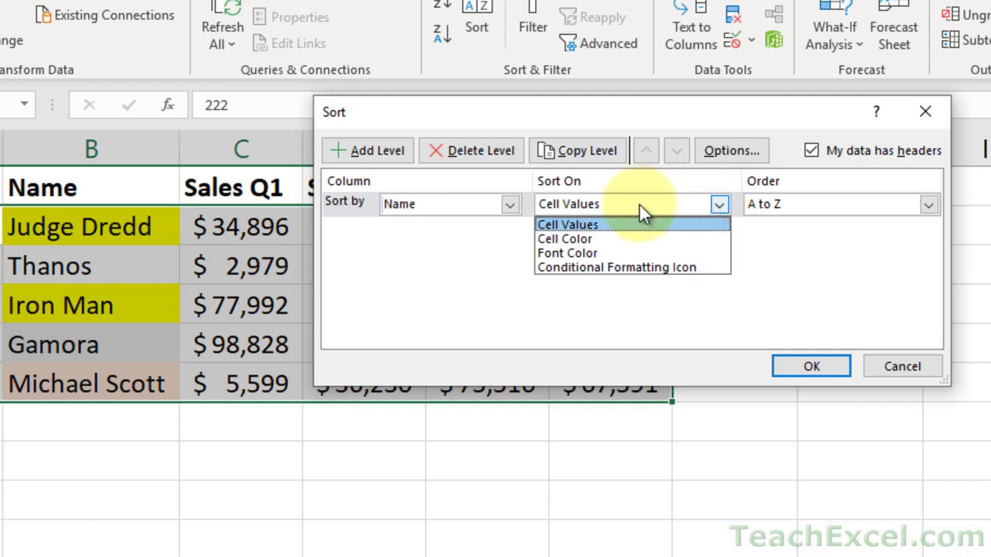
{"action": "left_click", "coordinate": [582, 238]}
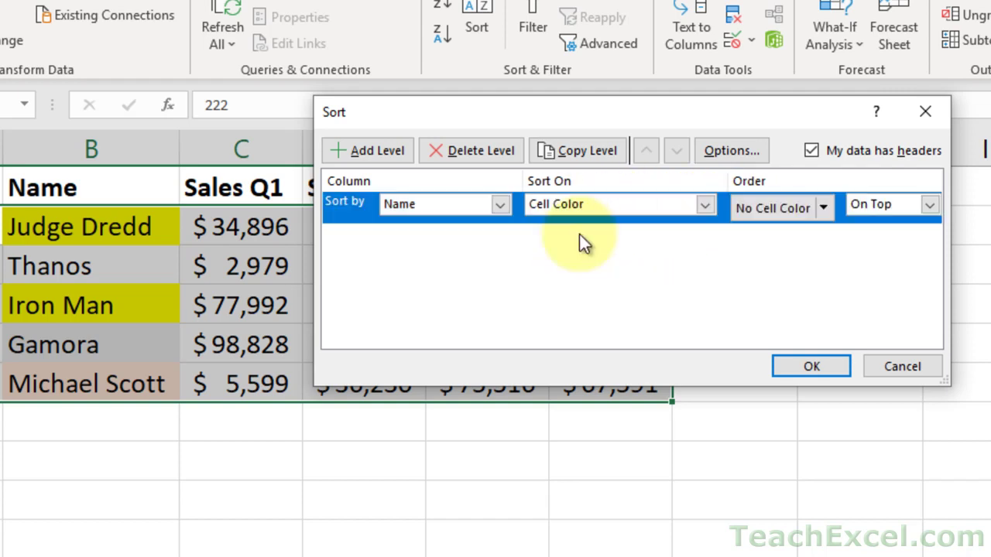
{"action": "left_click", "coordinate": [824, 209]}
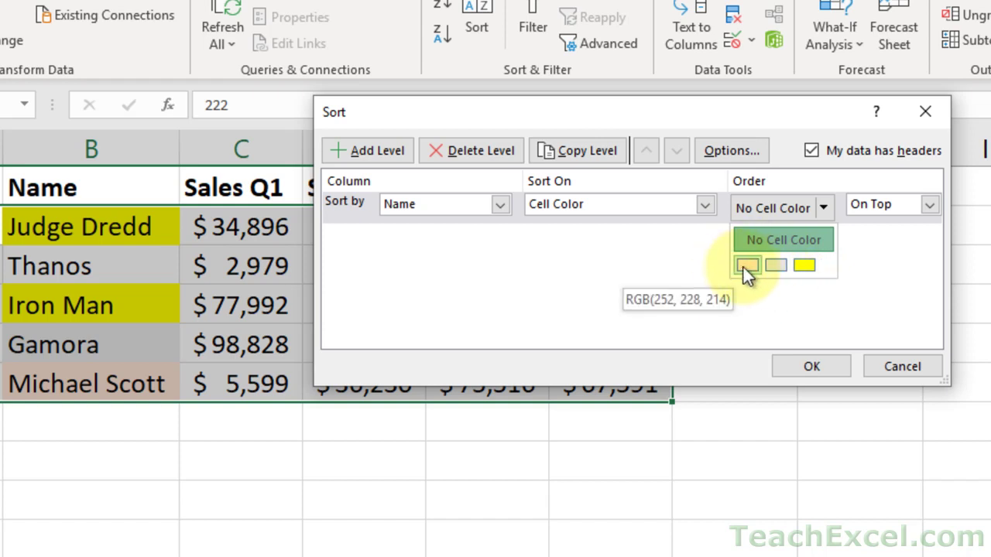
{"action": "left_click", "coordinate": [807, 267]}
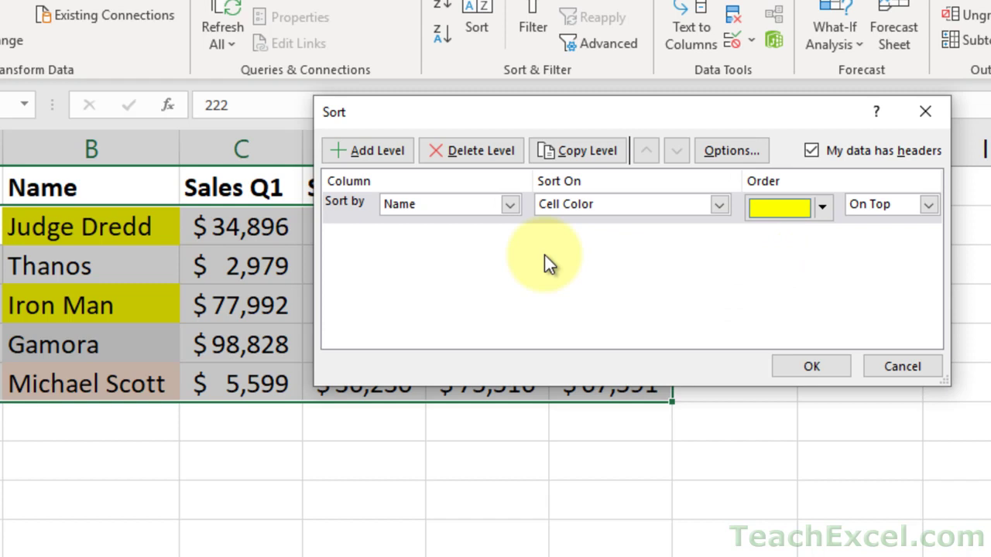
Step: Add a second level sorting Name by cell colour with peach On Top
{"action": "left_click", "coordinate": [383, 151]}
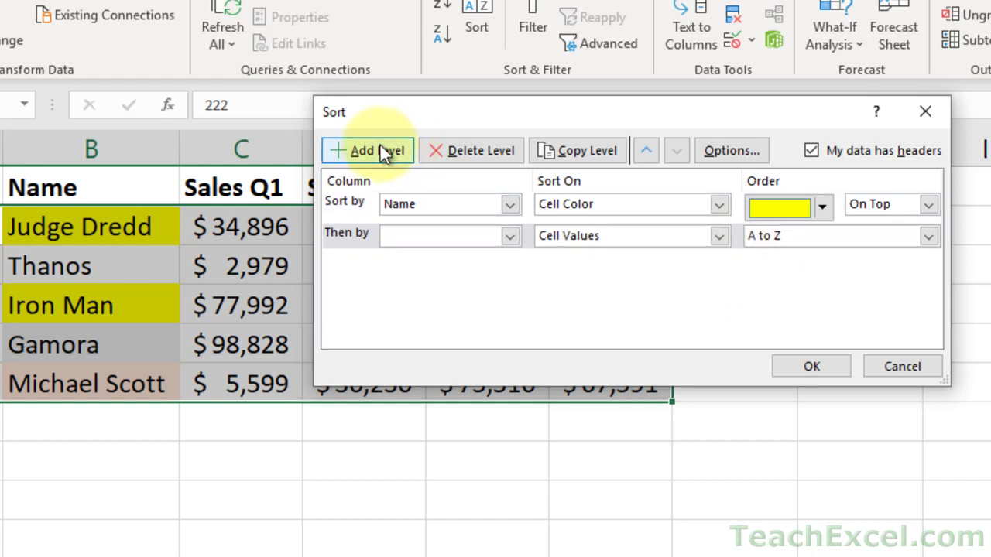
{"action": "left_click", "coordinate": [509, 237]}
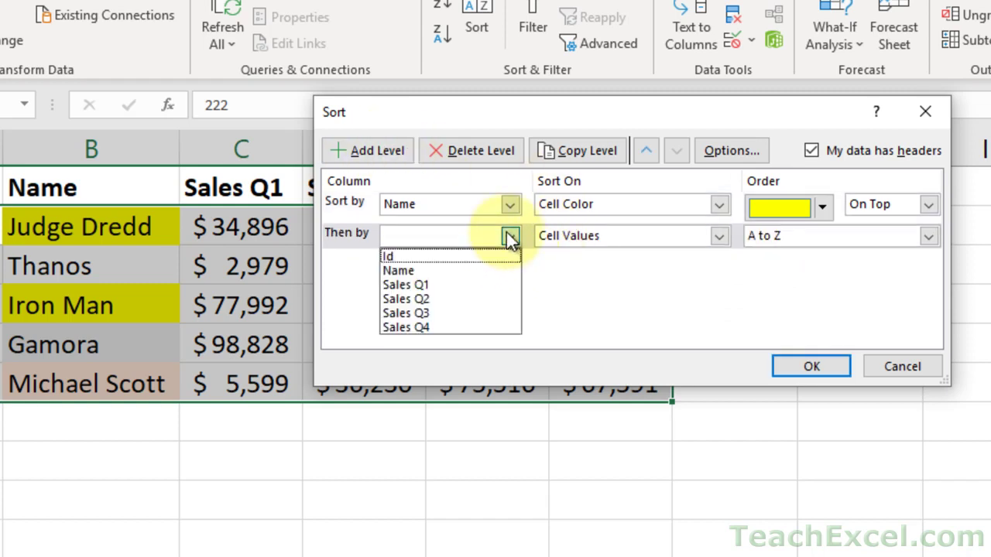
{"action": "left_click", "coordinate": [402, 271]}
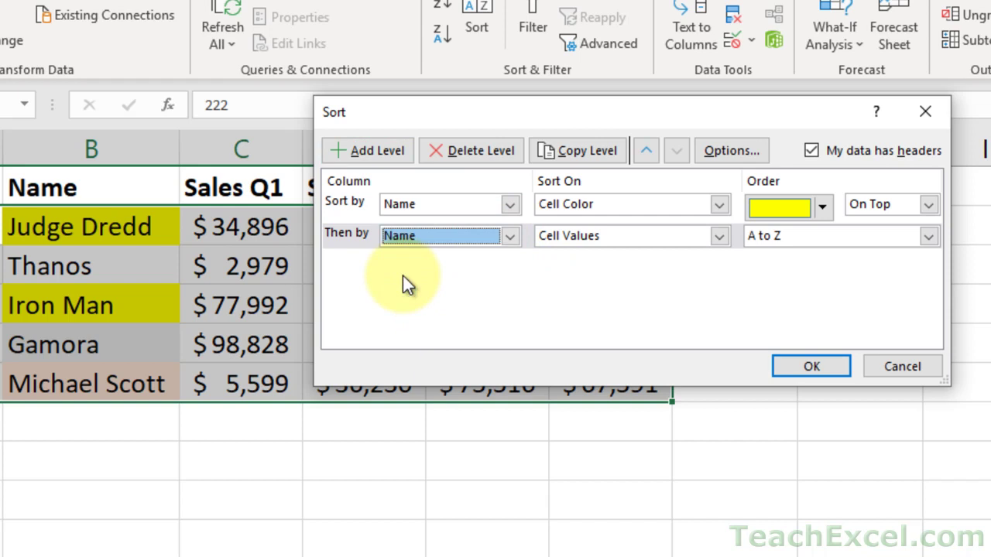
{"action": "left_click", "coordinate": [680, 235]}
{"action": "left_click", "coordinate": [634, 268]}
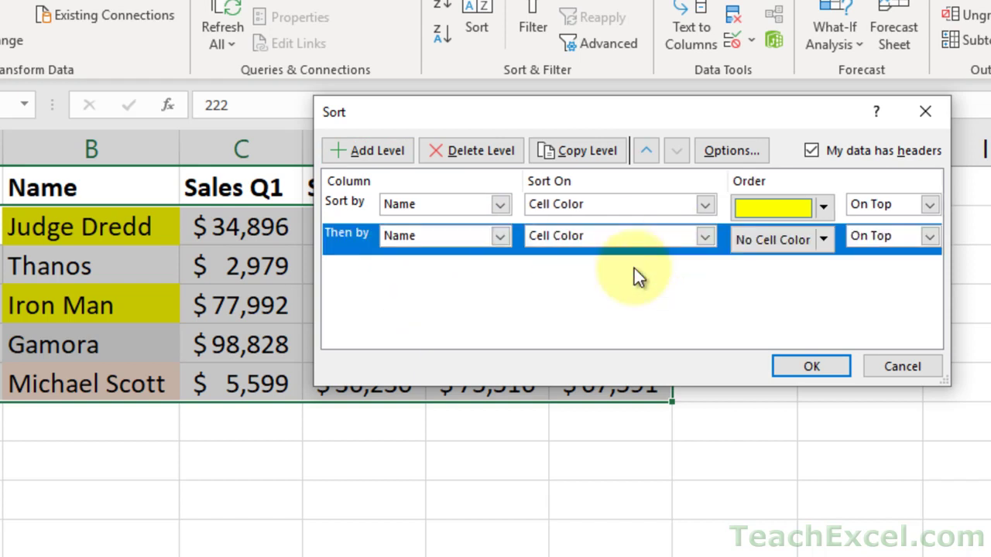
{"action": "left_click", "coordinate": [824, 240]}
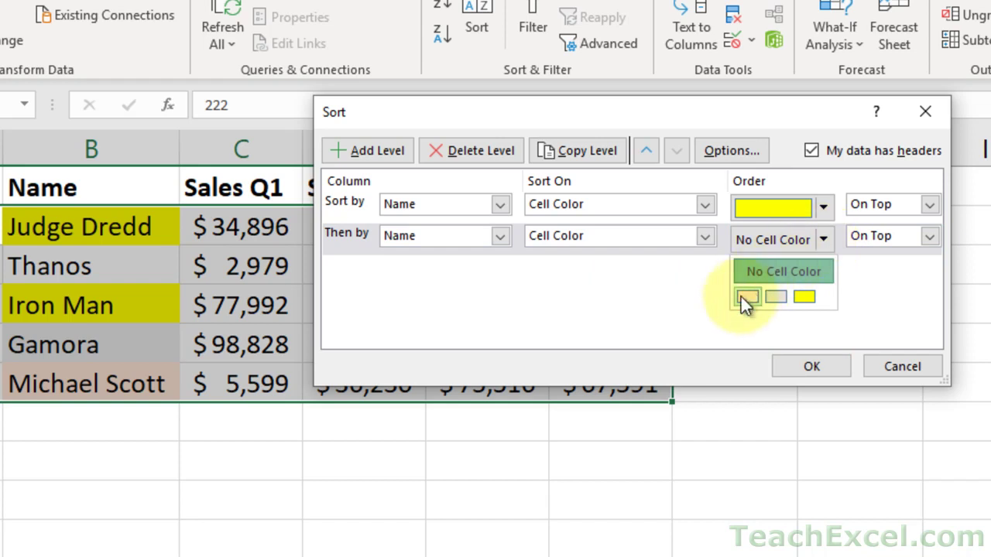
{"action": "left_click", "coordinate": [743, 298]}
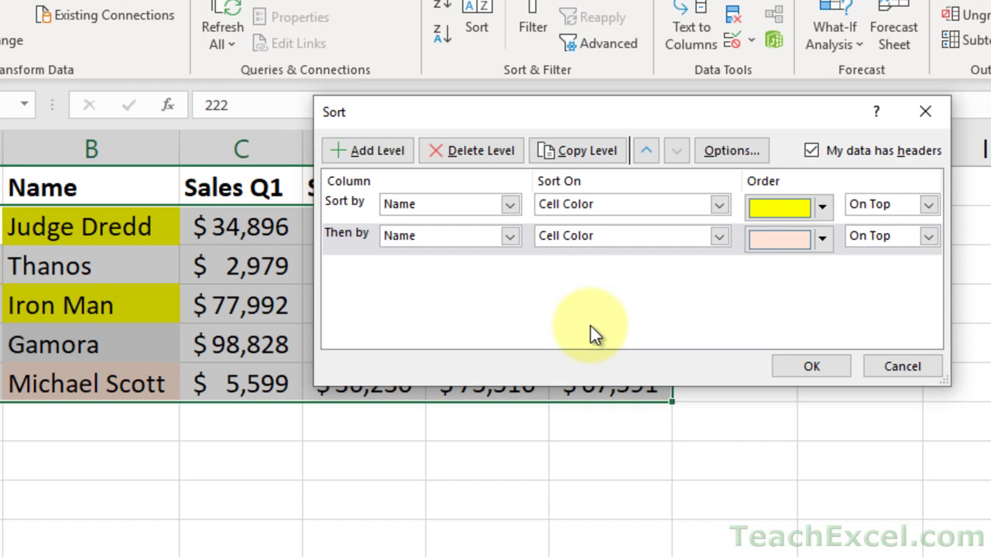
Step: Copy the peach level into a third level and change its colour to gray
{"action": "left_click", "coordinate": [349, 250]}
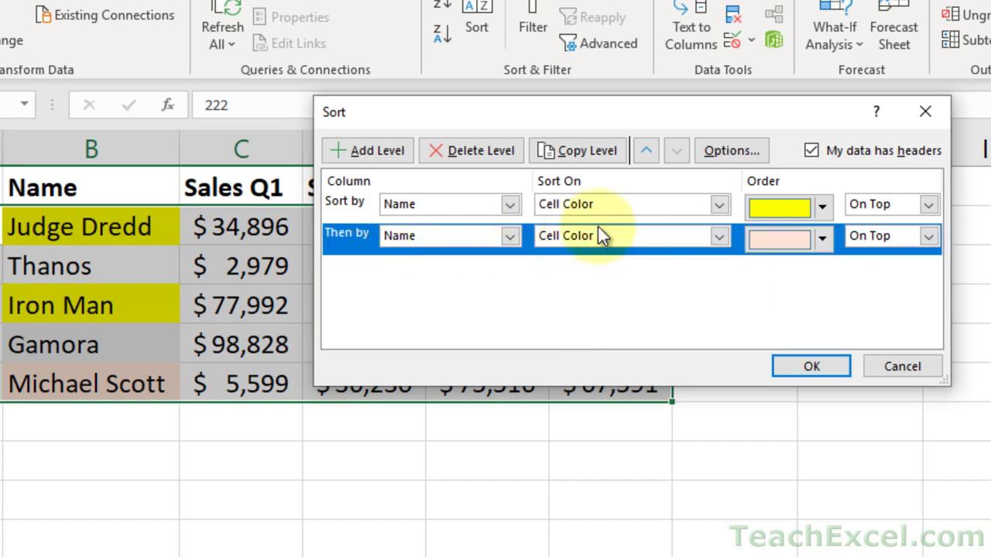
{"action": "left_click", "coordinate": [568, 150]}
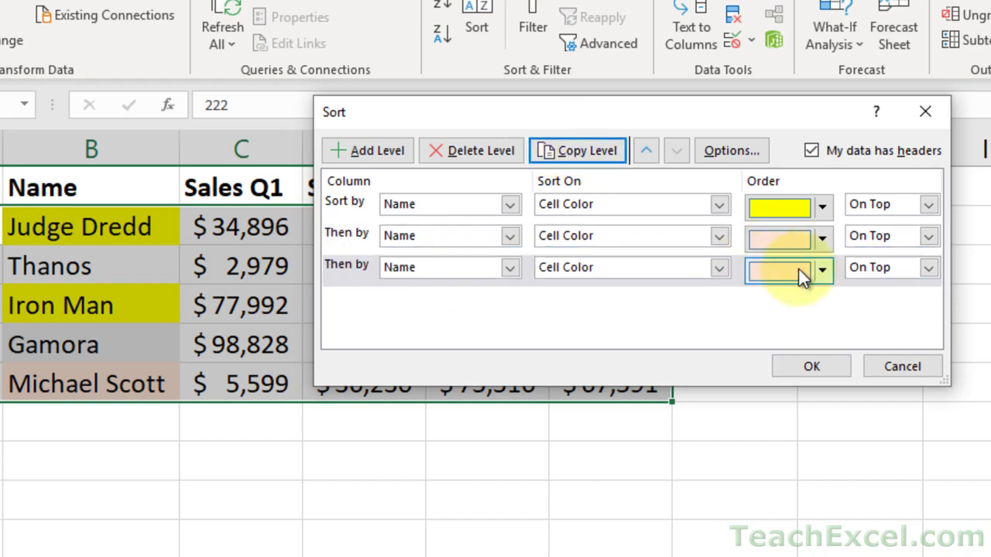
{"action": "left_click", "coordinate": [821, 272]}
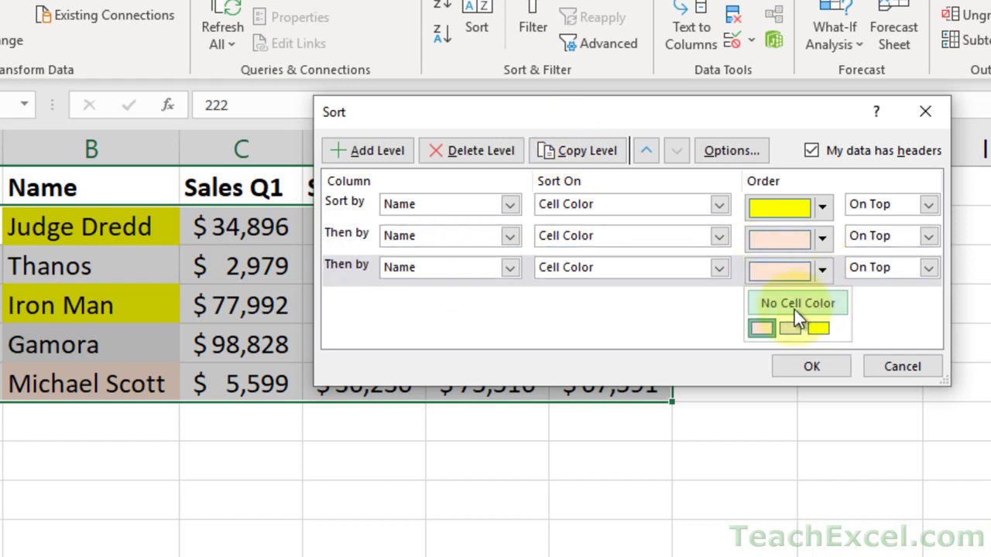
{"action": "left_click", "coordinate": [784, 330]}
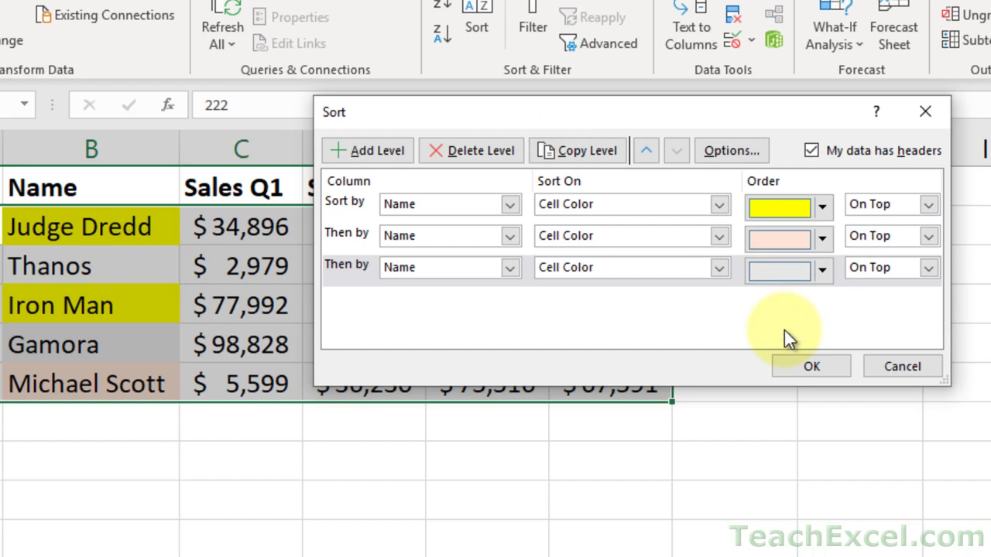
{"action": "left_click", "coordinate": [364, 148]}
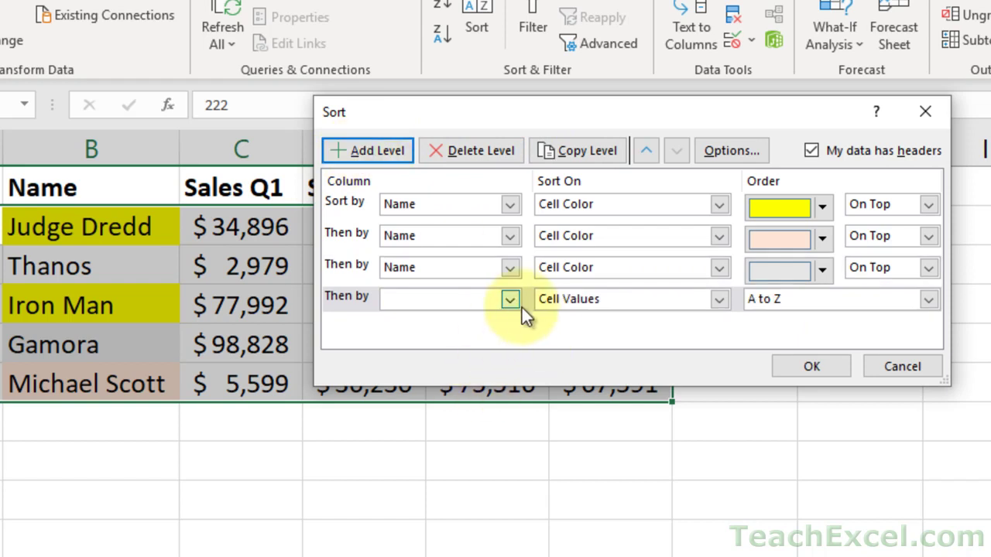
{"action": "left_click", "coordinate": [601, 299]}
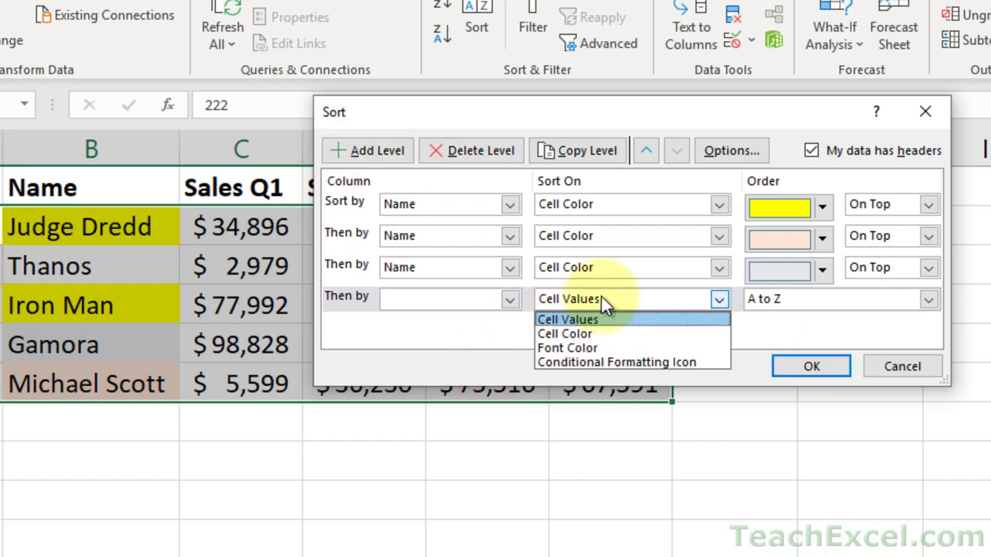
{"action": "left_click", "coordinate": [610, 346]}
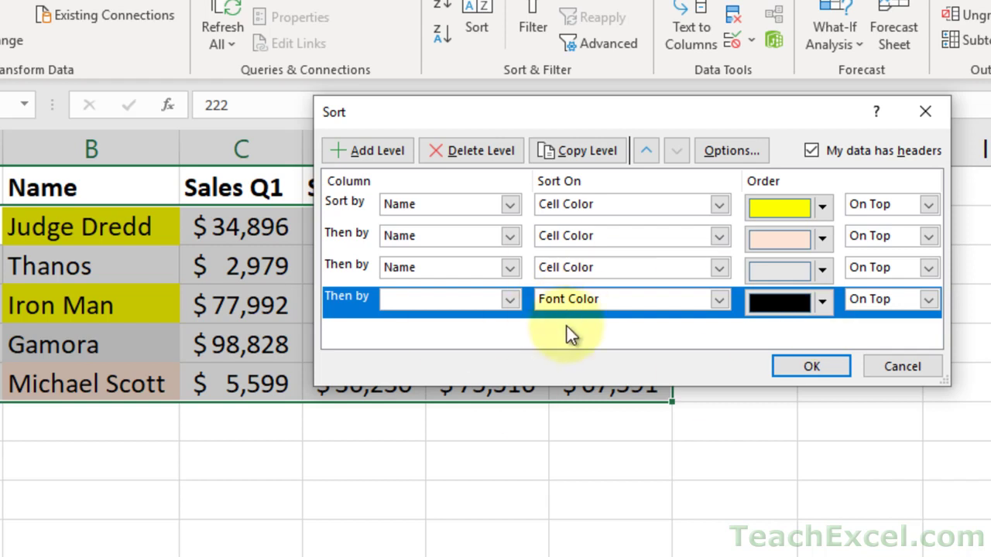
{"action": "left_click", "coordinate": [475, 151]}
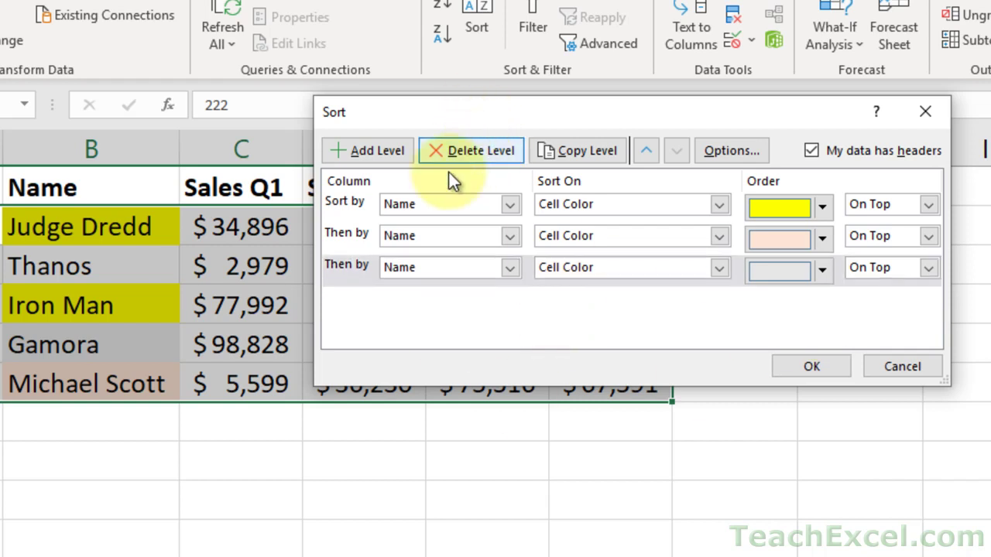
{"action": "left_click", "coordinate": [343, 232]}
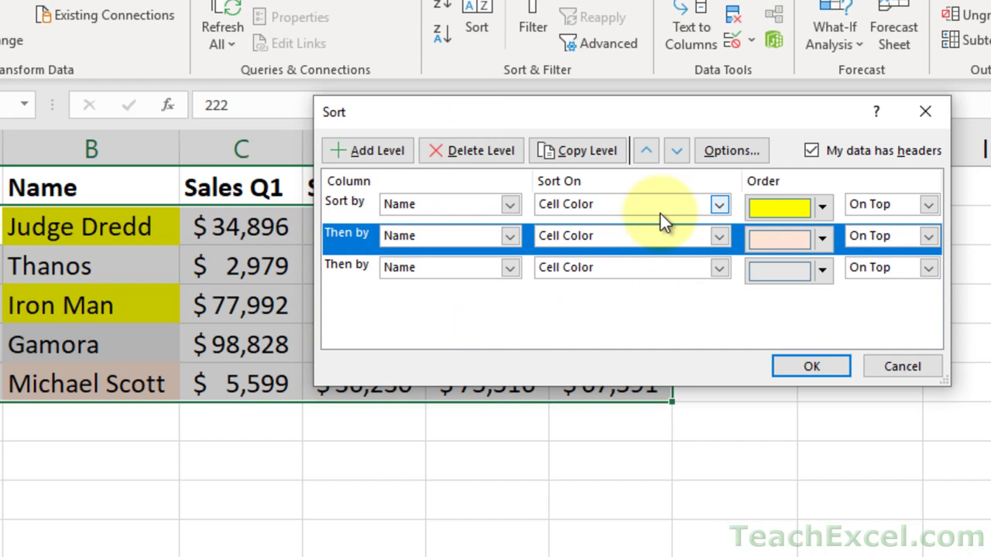
Step: Move the peach level below gray and back up, then apply the colour sort
{"action": "left_click", "coordinate": [676, 151]}
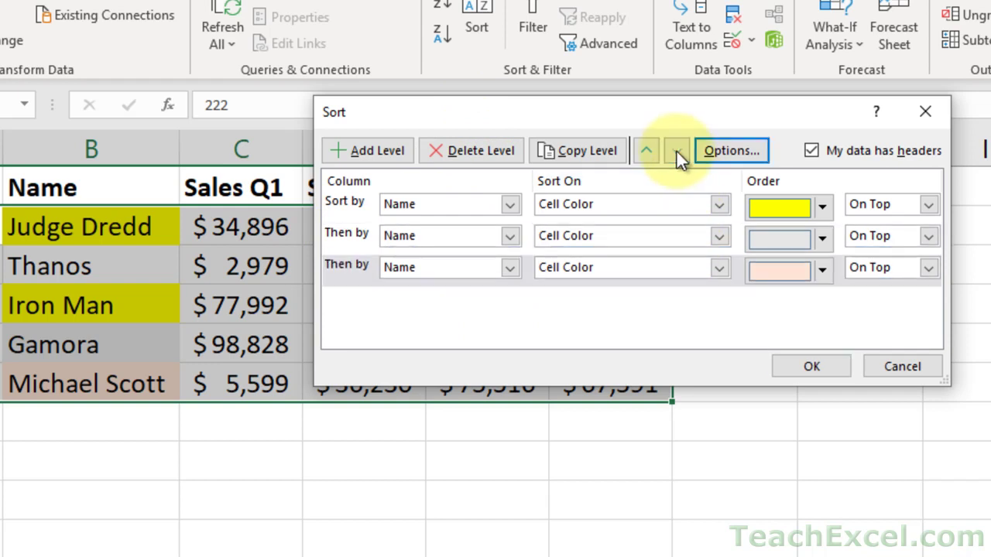
{"action": "left_click", "coordinate": [651, 152]}
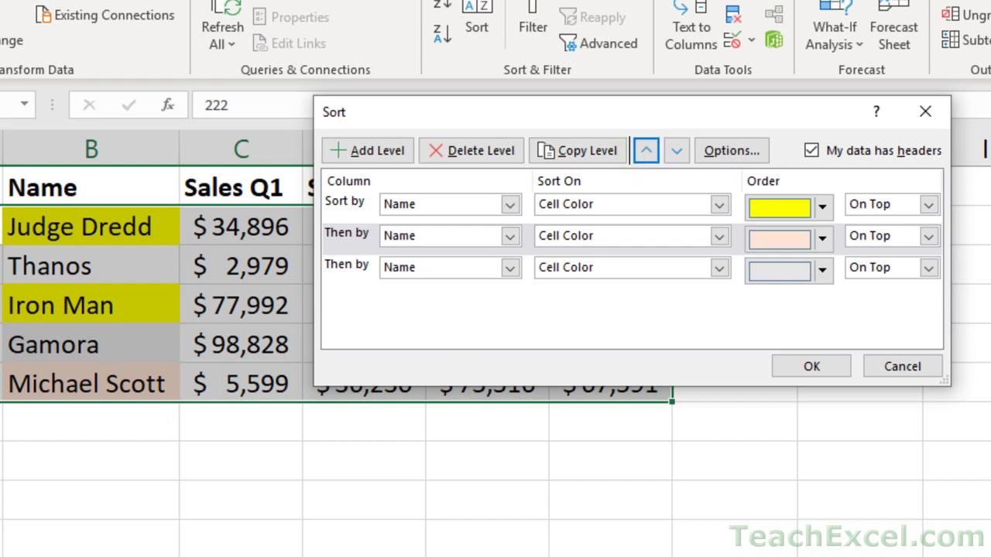
{"action": "left_click", "coordinate": [813, 366]}
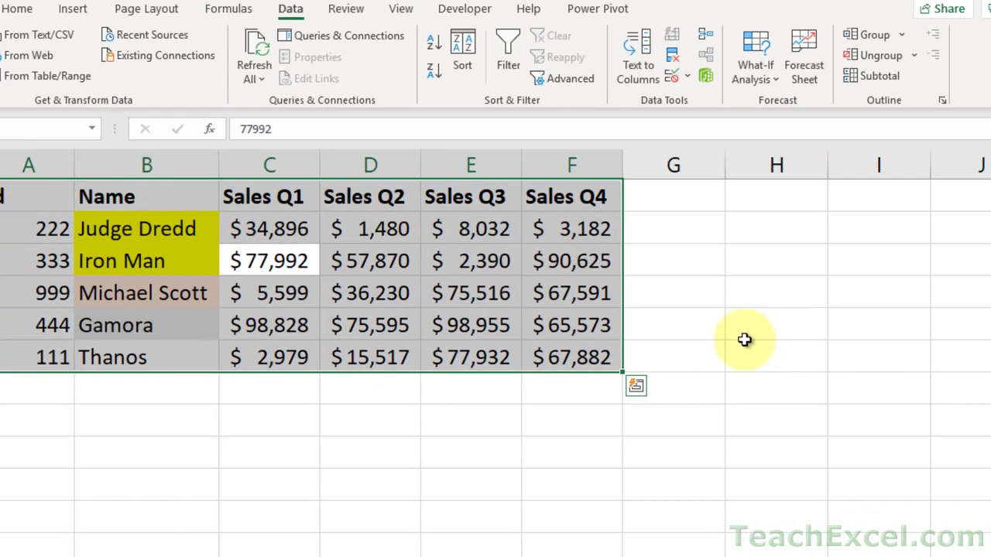
{"action": "left_click", "coordinate": [821, 361]}
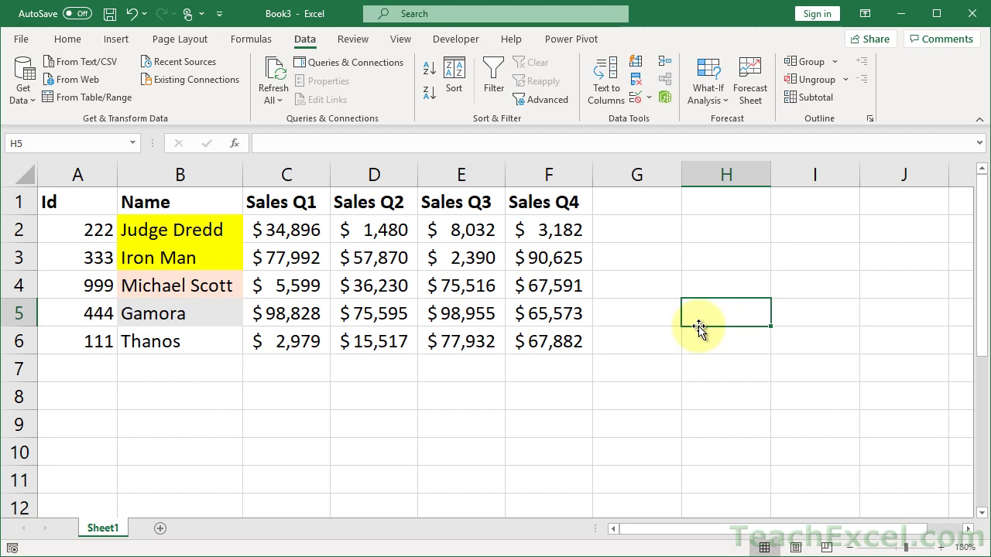
{"action": "left_click", "coordinate": [198, 253]}
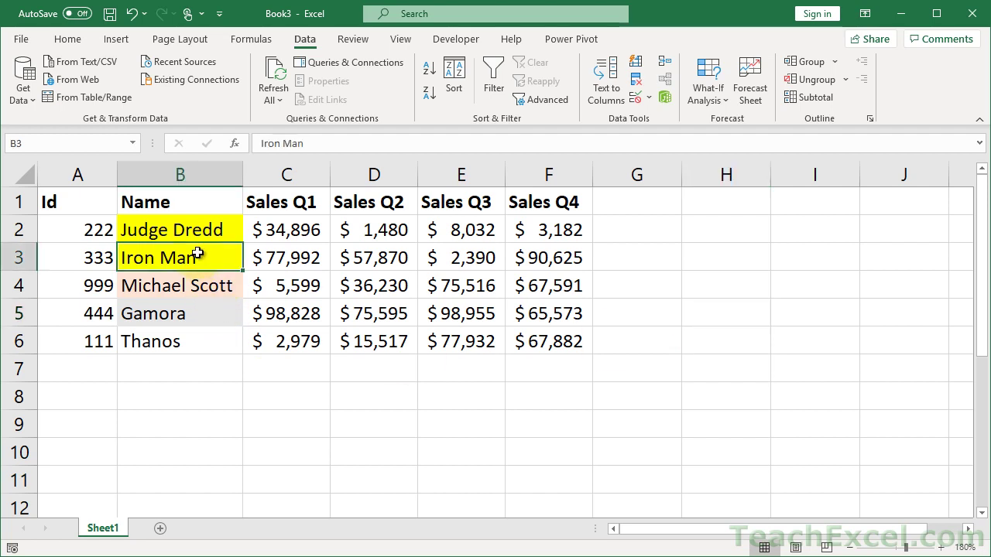
Step: Give Iron Man's B3 cell No Fill and reopen the three-level Sort dialog
{"action": "left_click", "coordinate": [68, 38]}
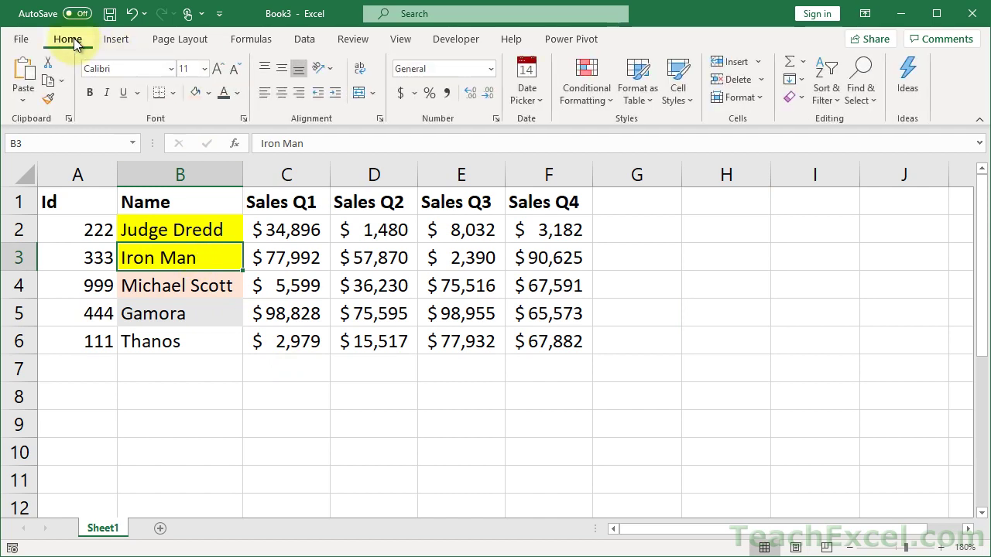
{"action": "left_click", "coordinate": [209, 92]}
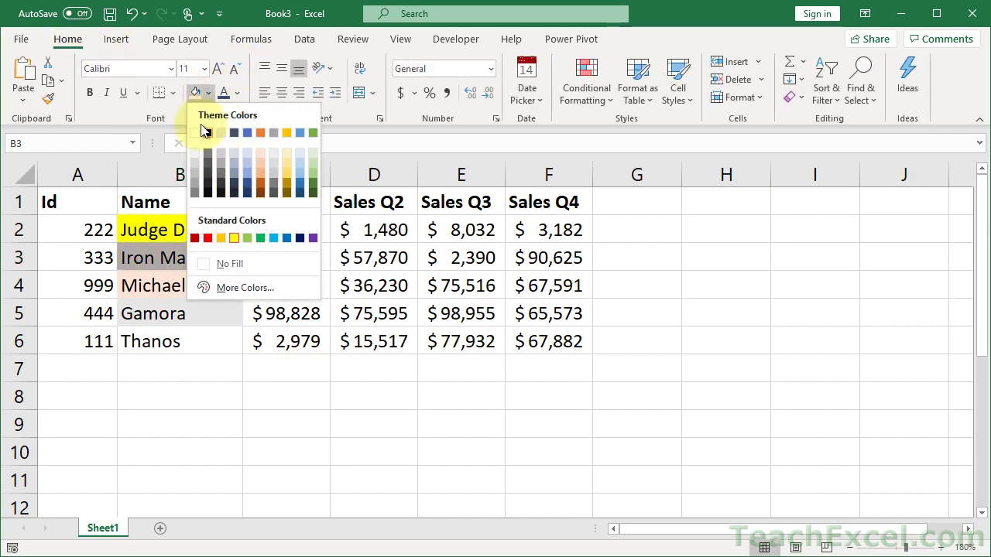
{"action": "left_click", "coordinate": [230, 263]}
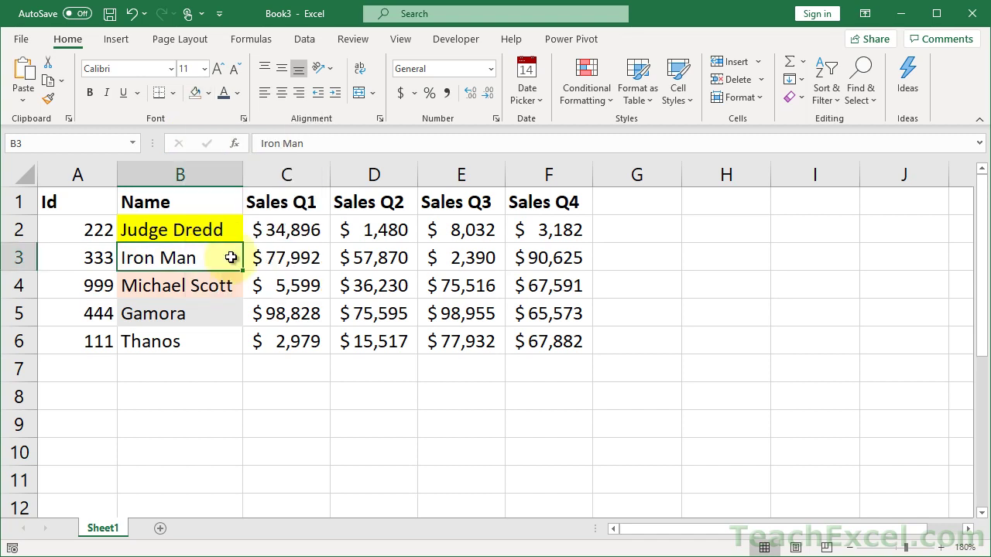
{"action": "left_click", "coordinate": [303, 43]}
{"action": "left_click", "coordinate": [453, 77]}
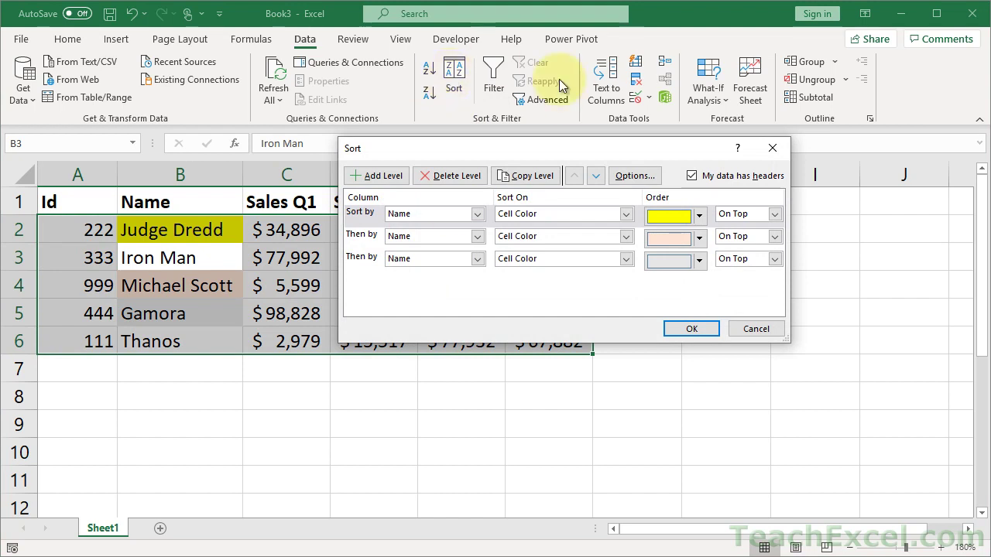
Step: Re-apply the saved colour sort, dropping unfilled Iron Man to the bottom with Thanos
{"action": "left_click", "coordinate": [682, 329]}
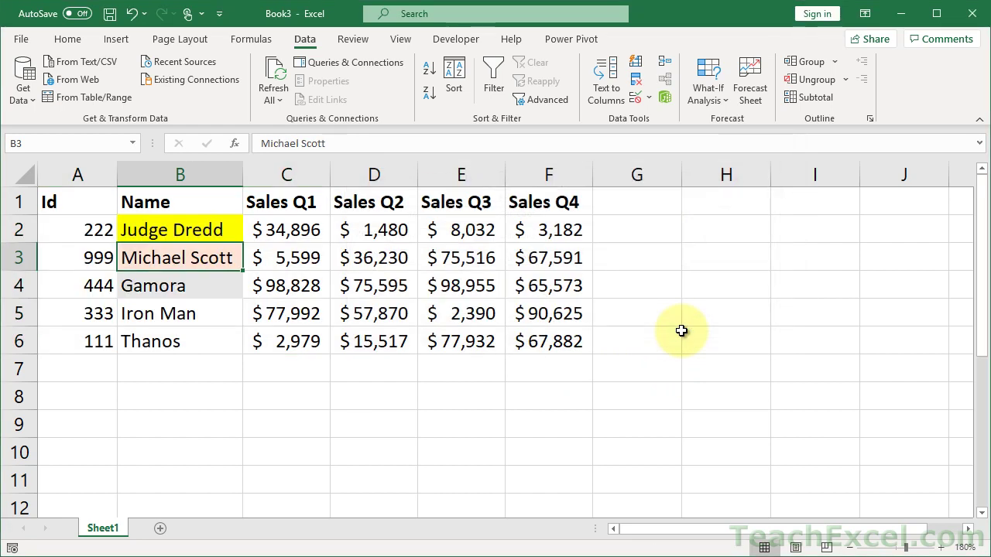